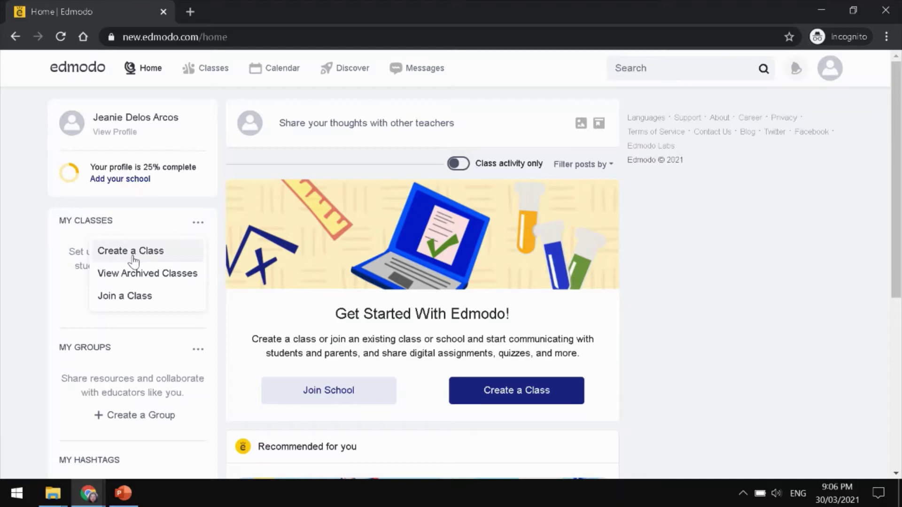
- Start a new class and name it 'LA101-Edmodo Class'
left_click(133, 256)
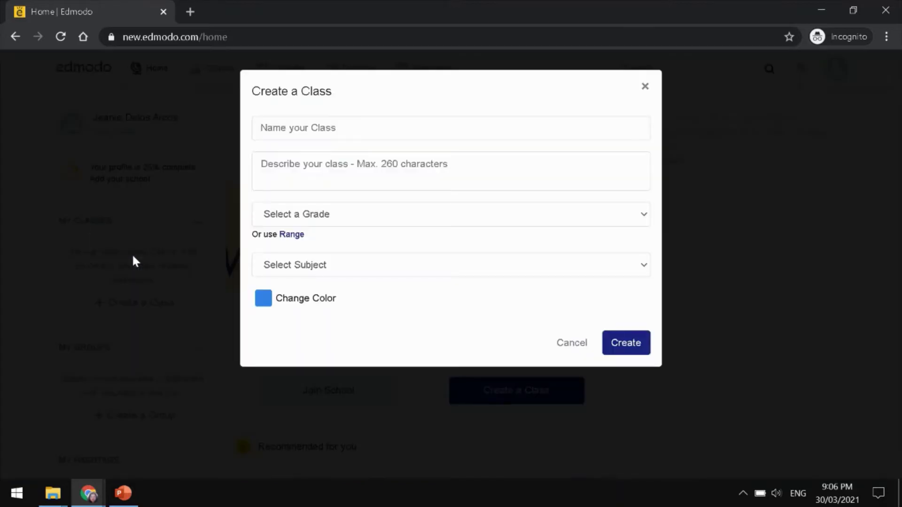
left_click(342, 127)
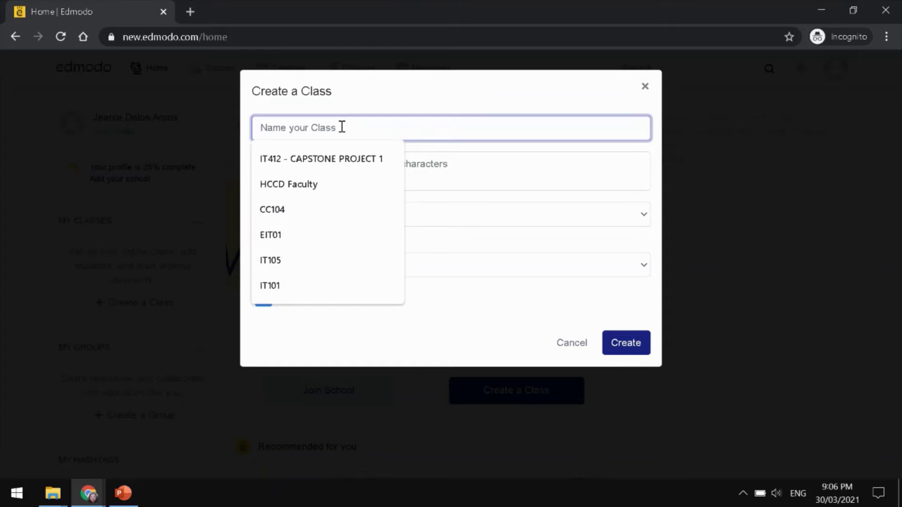
type("L")
type("A")
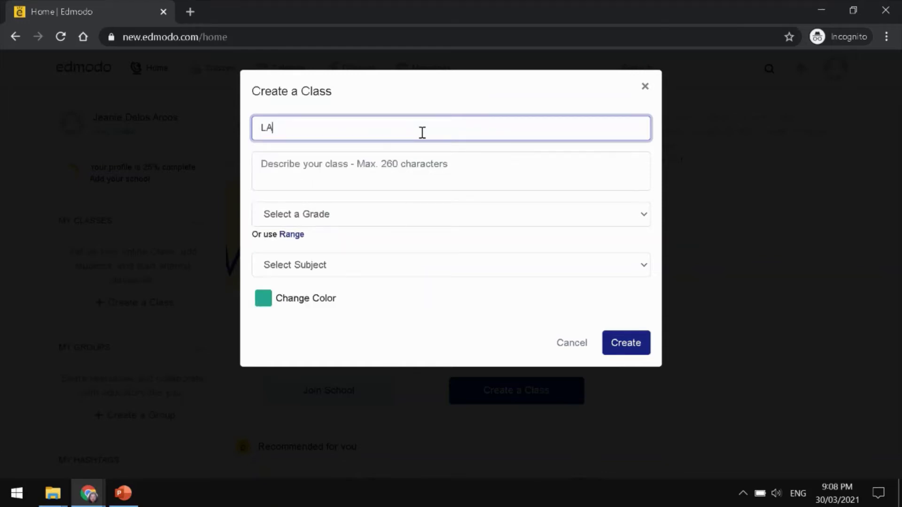
type("101-Edmodo Class")
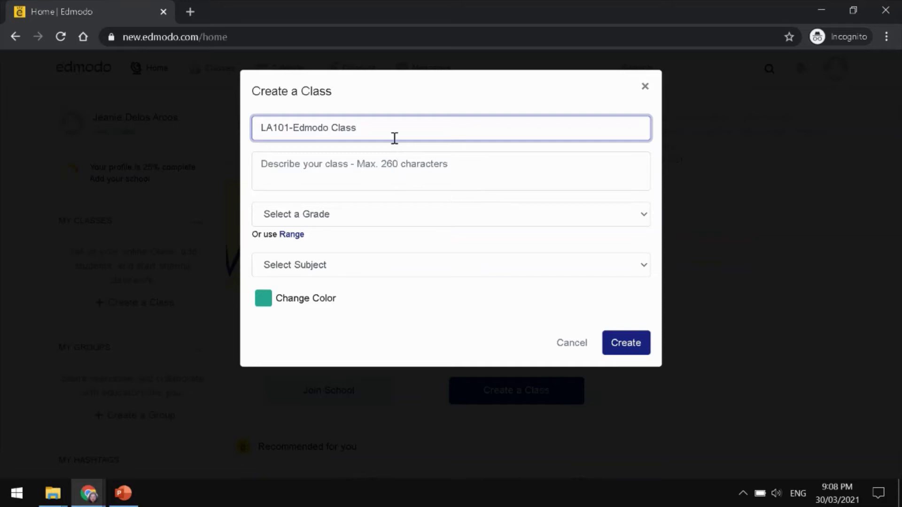
- Enter the class description 'Everything about Edmodo Learning Management Classroom'
left_click(361, 163)
type("Everything about ed")
key("BackSpace")
key("BackSpace")
type("Edmodo Learning ")
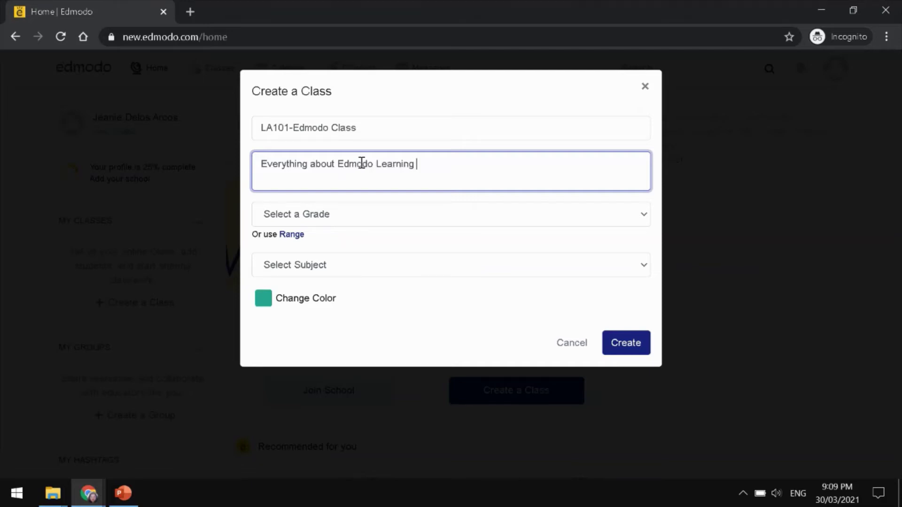
type("Management Class")
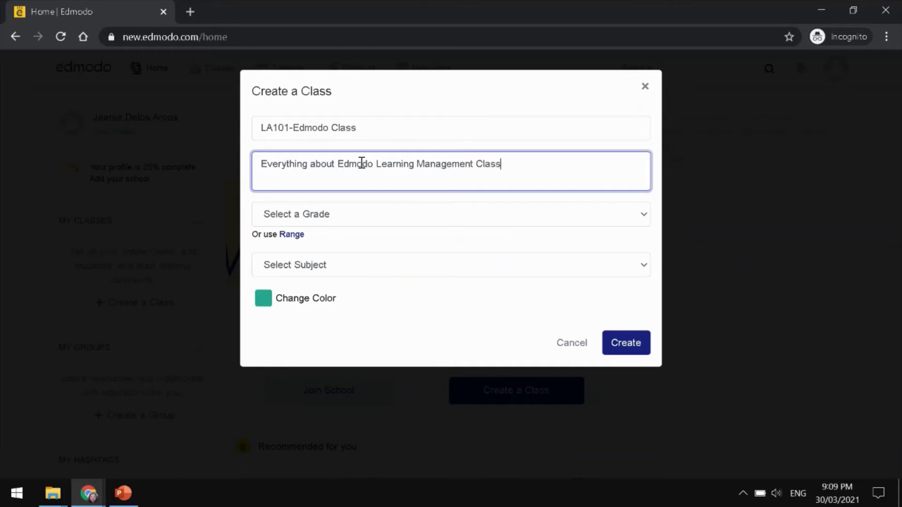
type("room")
- Set grade to None, subject and sub-subject to All, and create the class
left_click(342, 216)
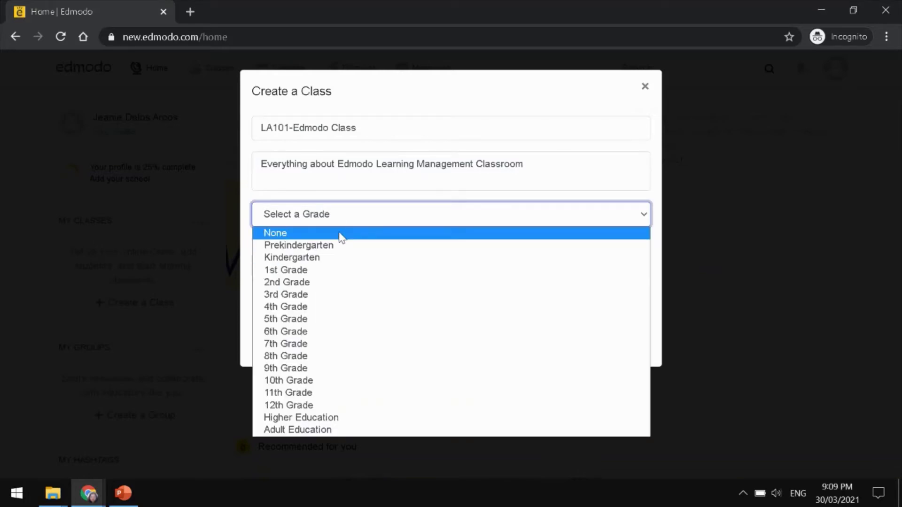
left_click(340, 234)
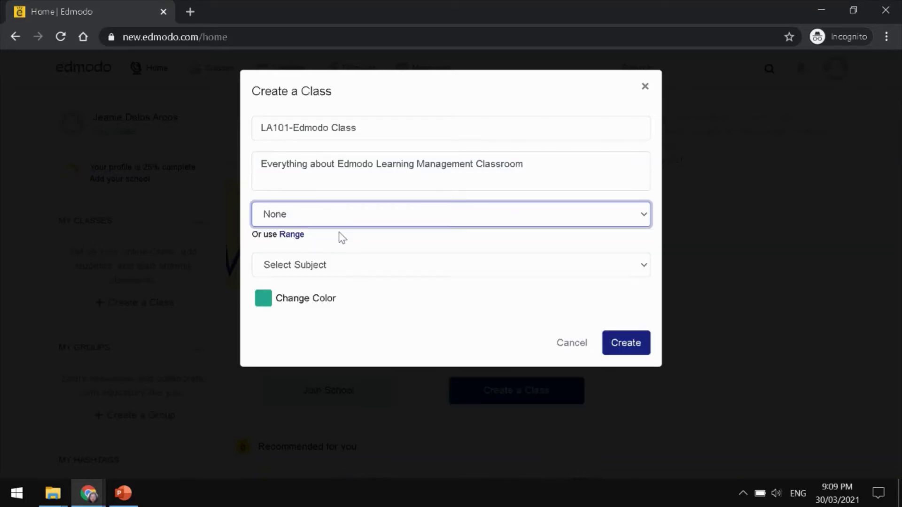
left_click(345, 271)
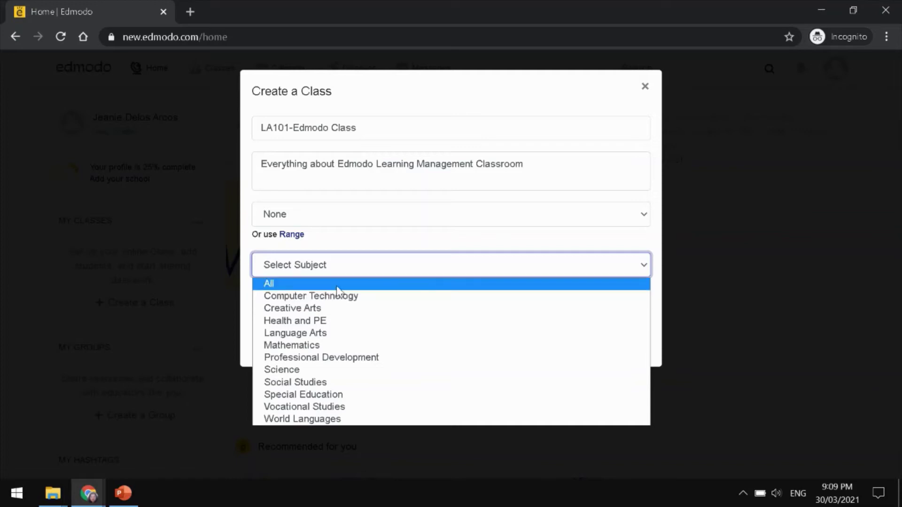
left_click(339, 285)
left_click(344, 307)
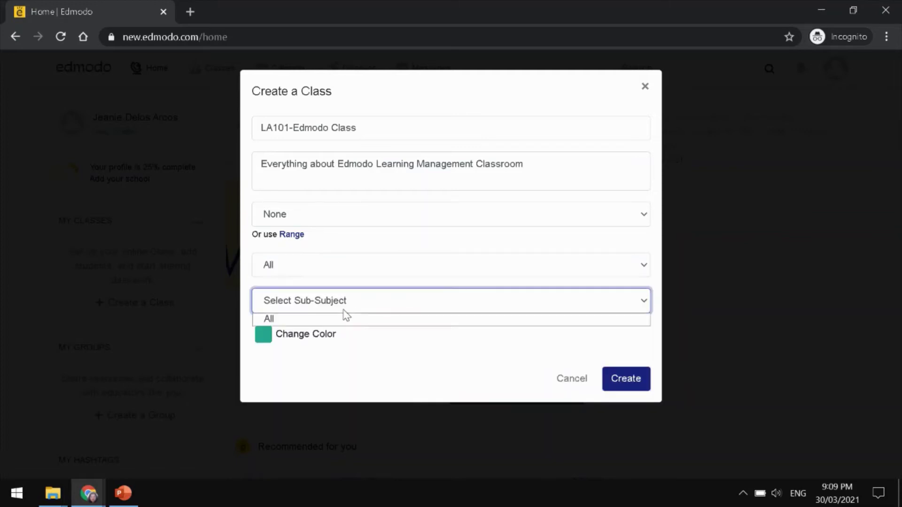
left_click(342, 321)
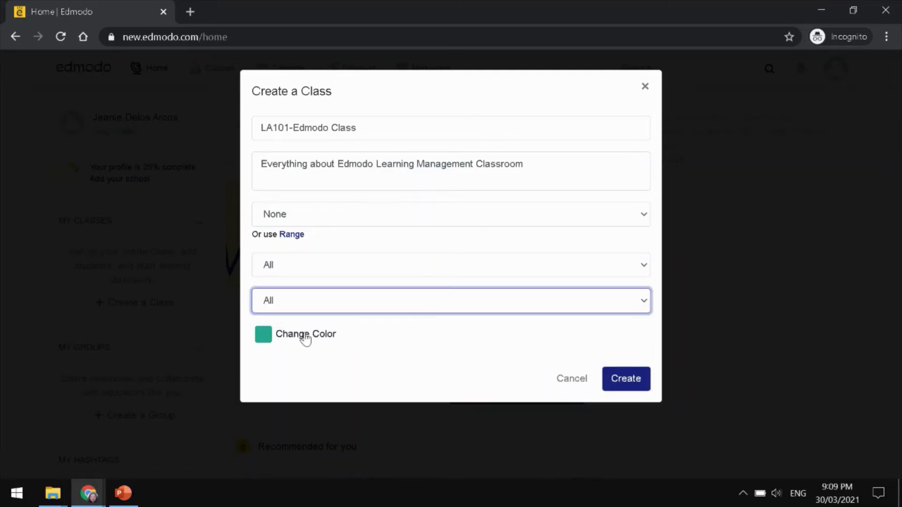
left_click(626, 381)
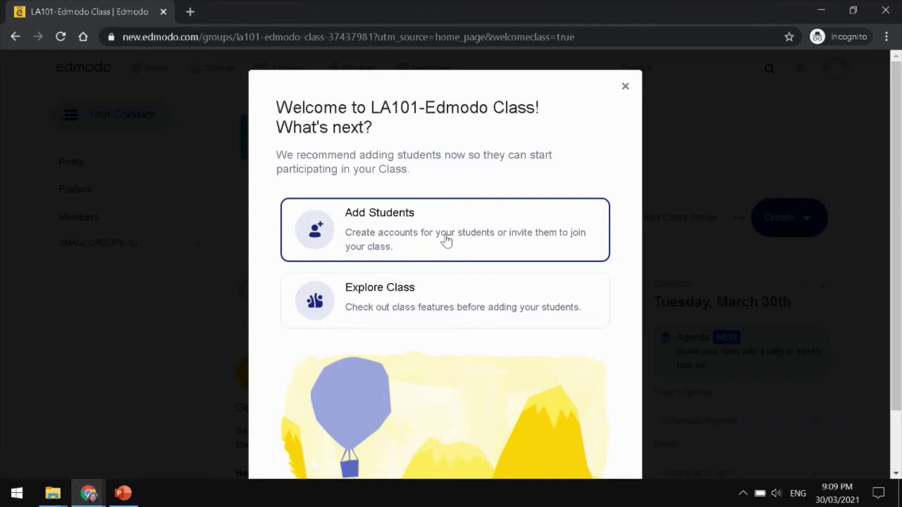
- Open the Add Students form and look through it
left_click(446, 240)
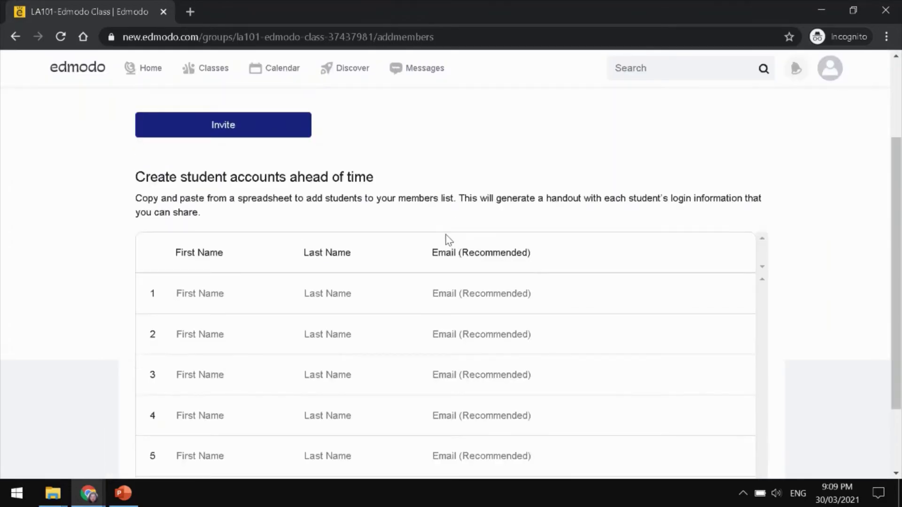
scroll(320, 352, "down", 2)
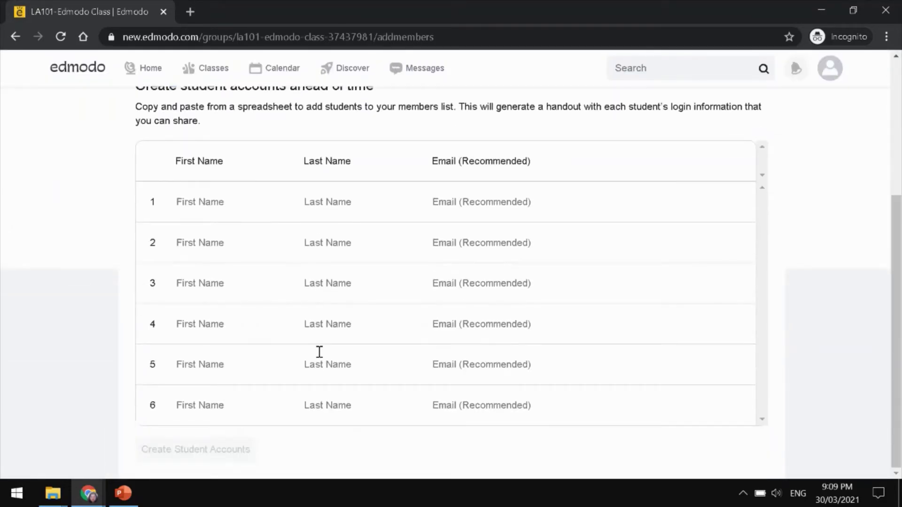
scroll(320, 352, "up", 2)
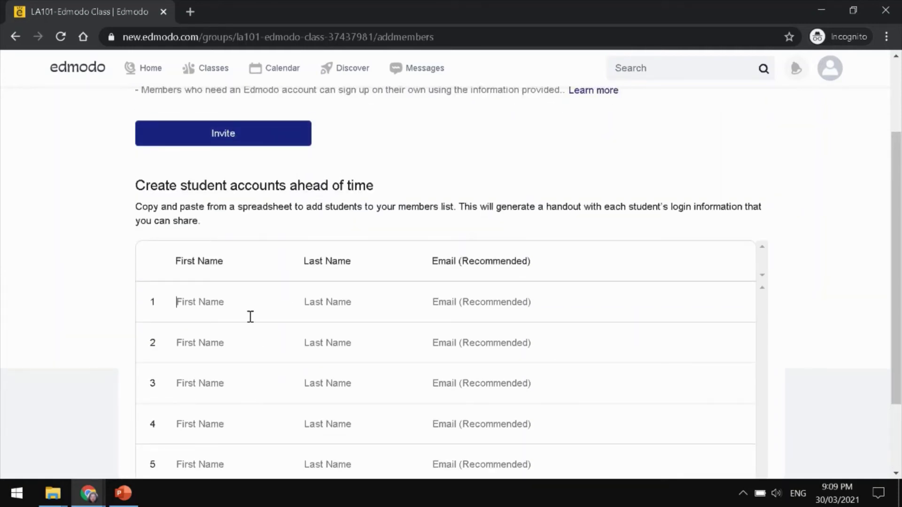
scroll(250, 317, "down", 2)
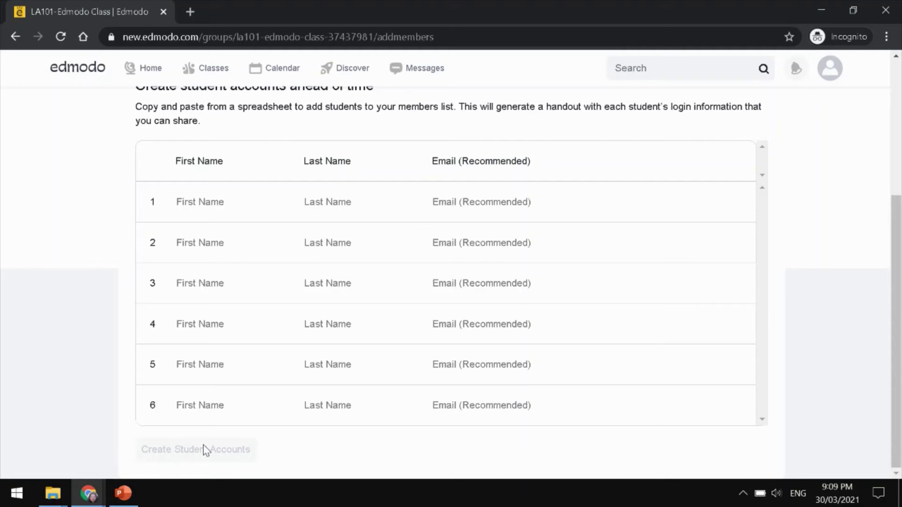
scroll(205, 450, "up", 5)
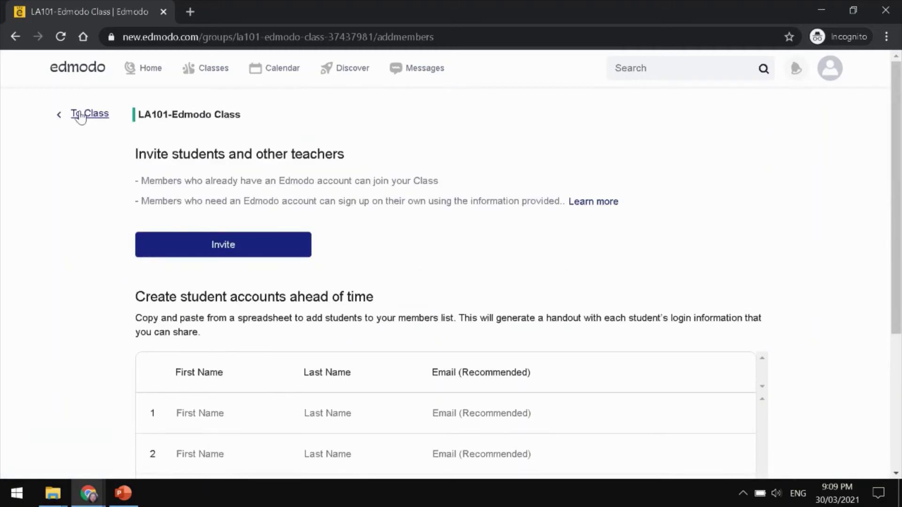
- Return to the LA101-Edmodo Class page and view its Teachers, Students and Posts
left_click(84, 122)
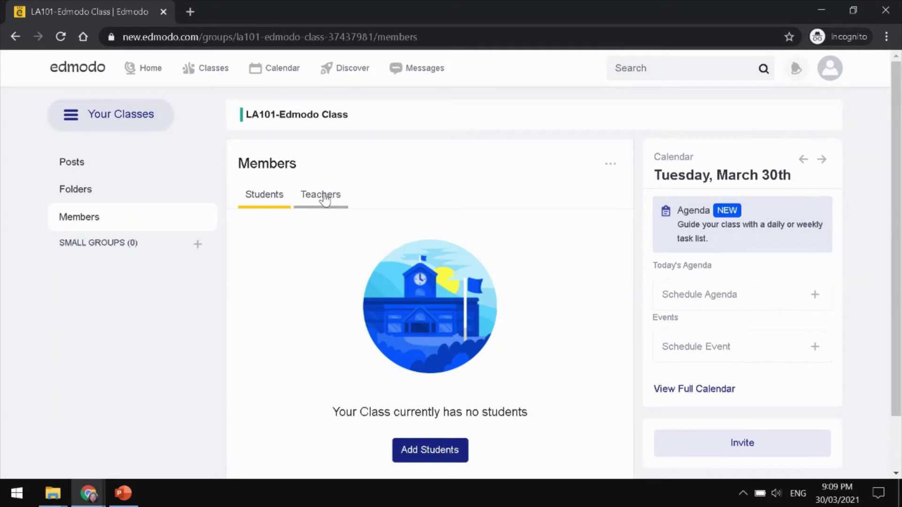
left_click(324, 198)
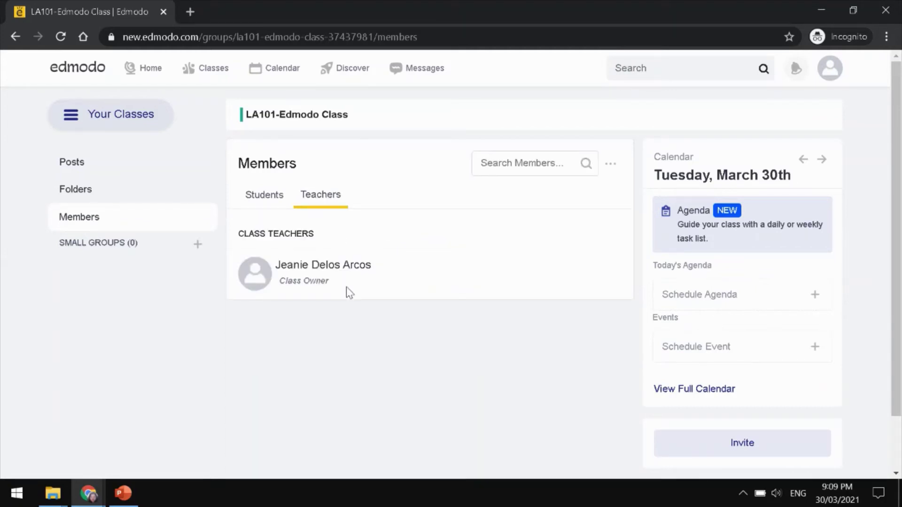
left_click(271, 198)
left_click(92, 173)
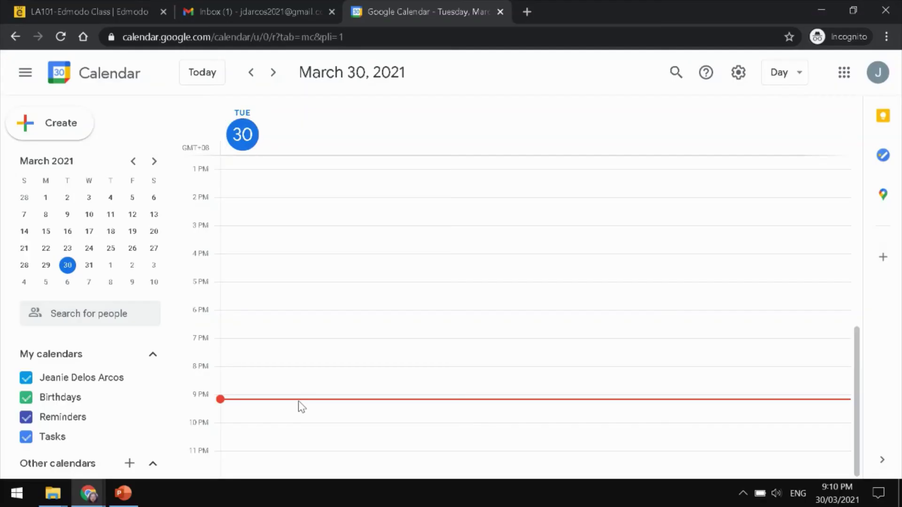
- Draft a new Google Calendar event for March 30 at 9:00pm
left_click(298, 401)
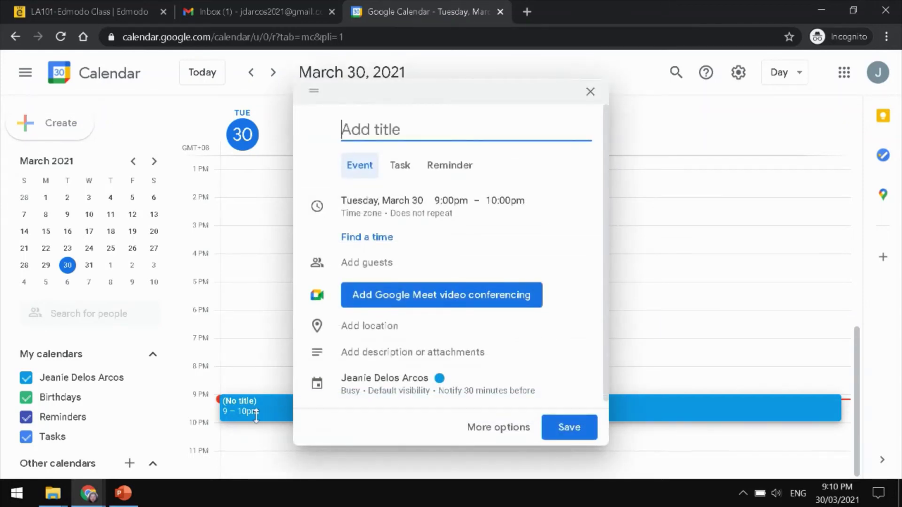
- Title the 9–10pm event 'EdmodoSynchronousClass', attach Google Meet conferencing, and save it
type("EdmodoSsy")
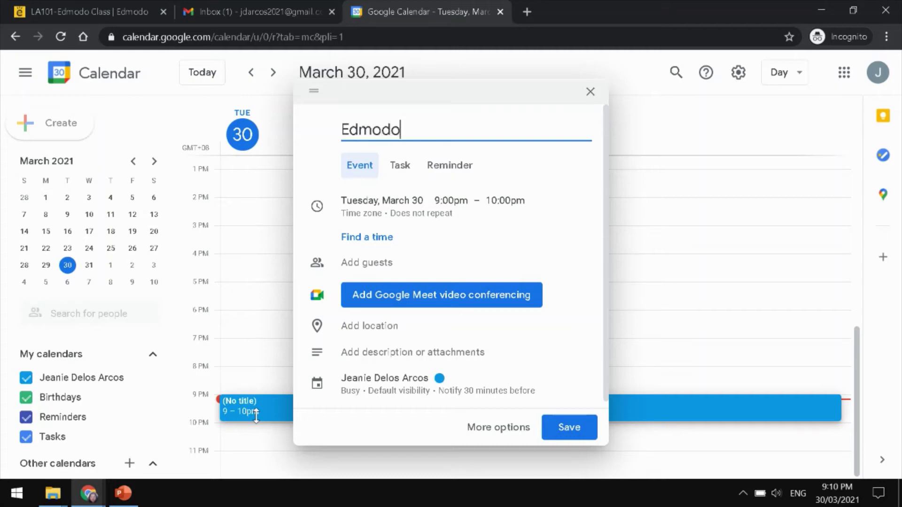
key("BackSpace")
key("BackSpace")
type("ynchronous")
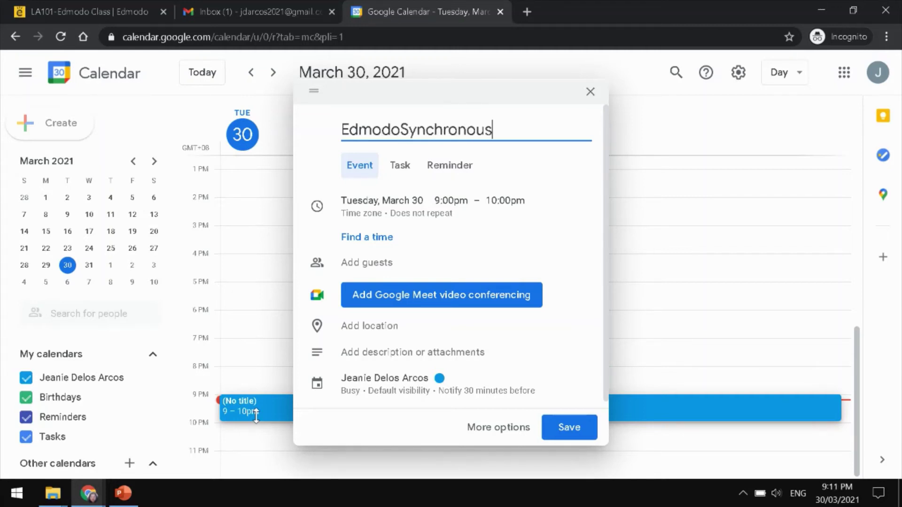
type("Class")
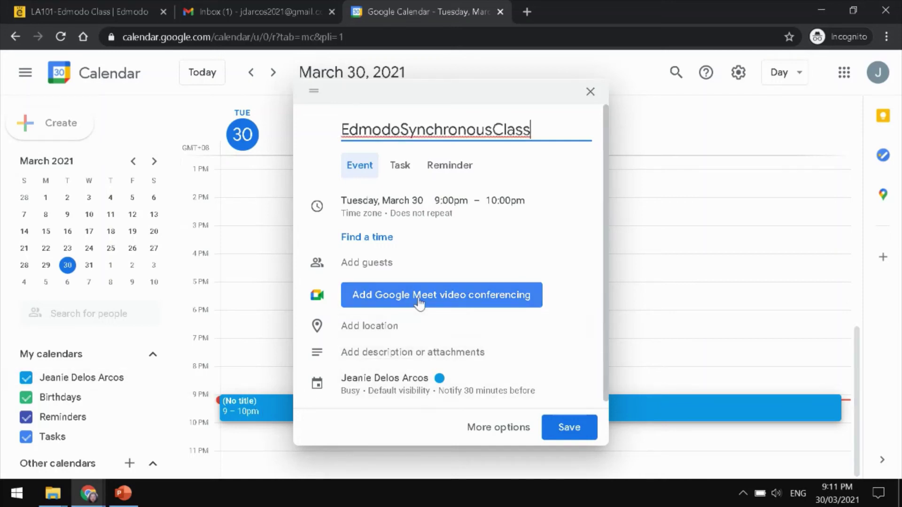
left_click(394, 303)
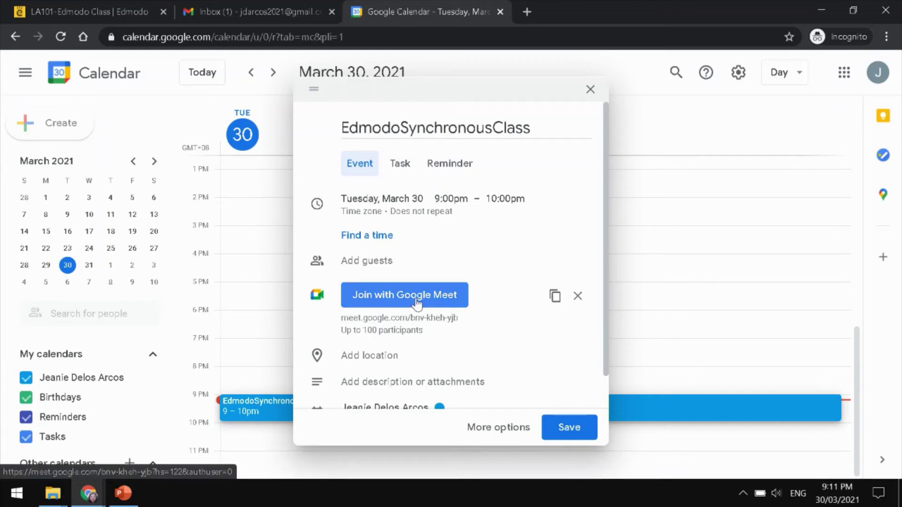
scroll(402, 329, "down", 1)
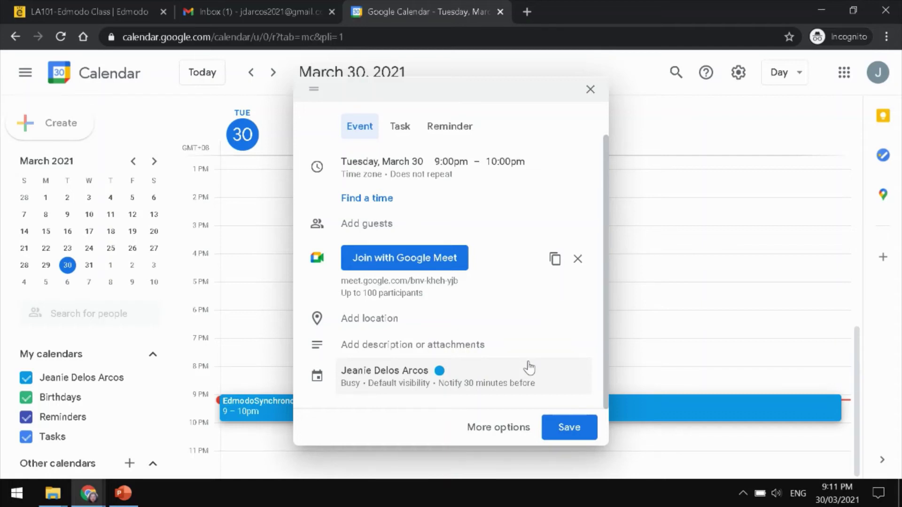
left_click(574, 433)
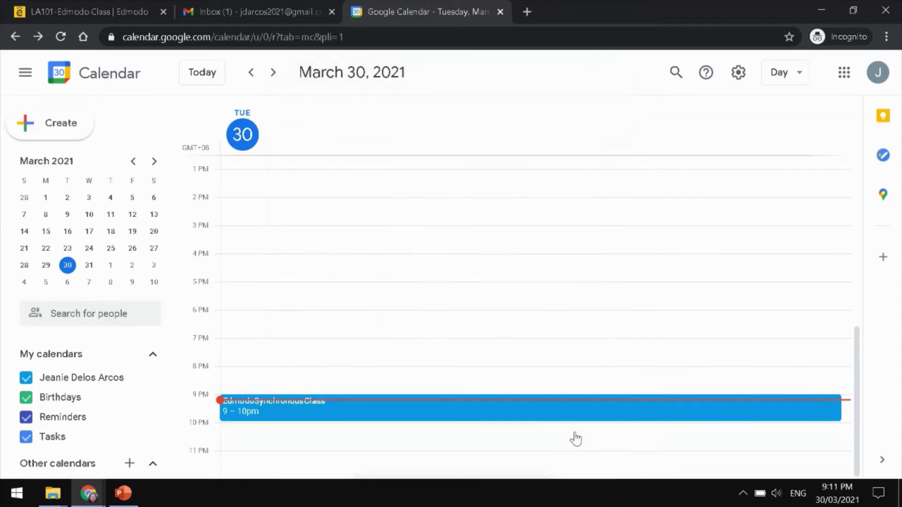
- Copy the event's Meet link meet.google.com/bnv-kheh-yjb from its details card
left_click(300, 407)
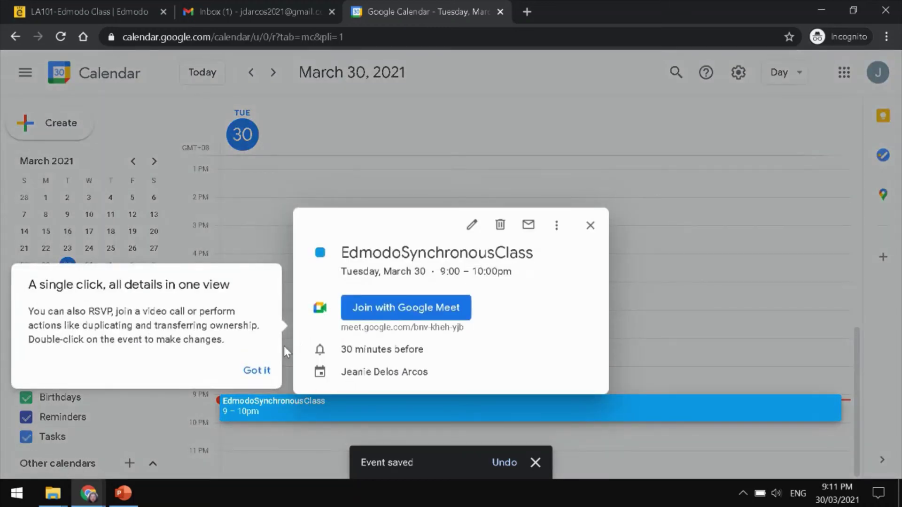
left_click(259, 372)
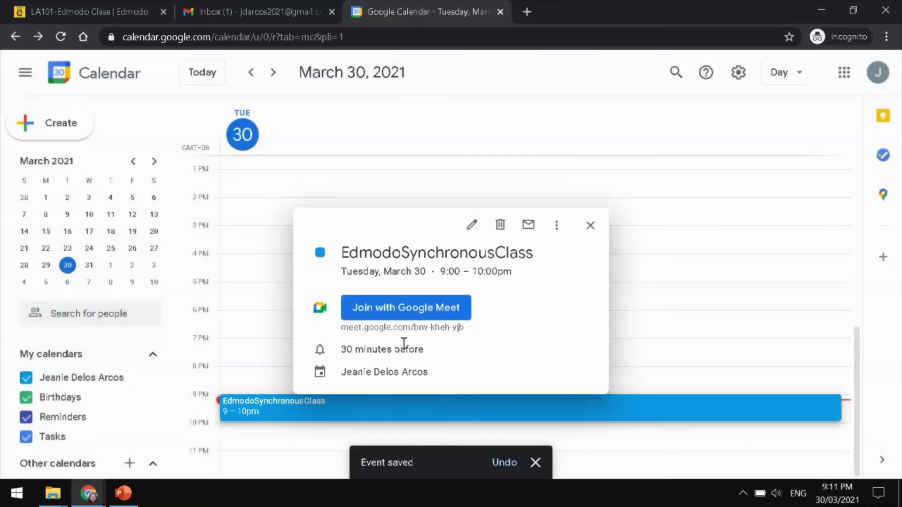
left_click_drag(471, 329, 344, 326)
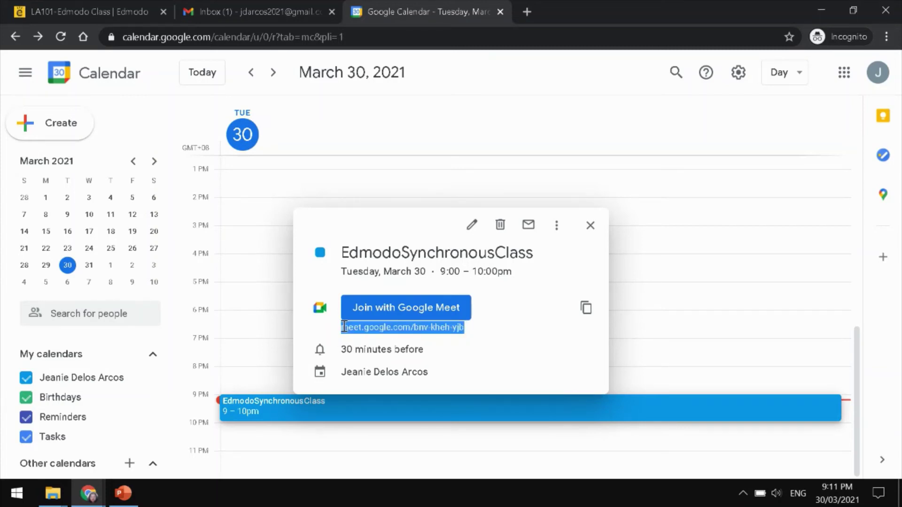
left_click(585, 309)
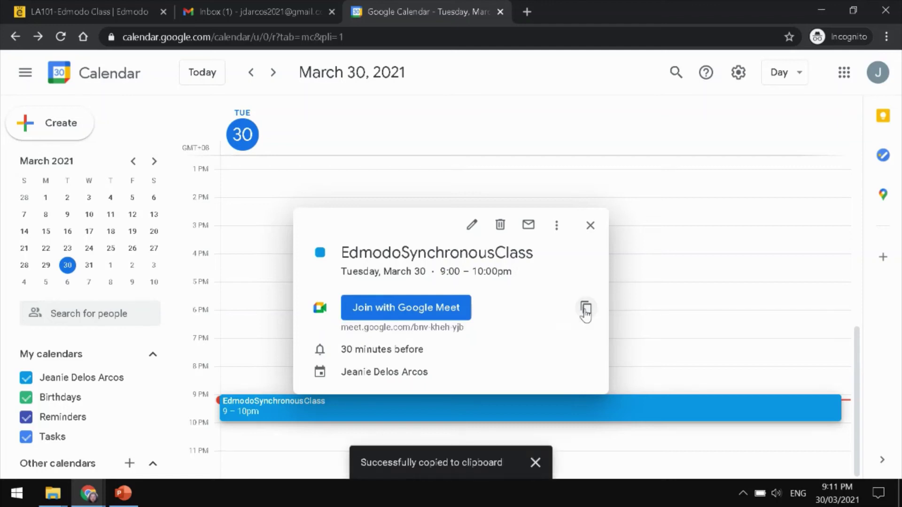
- Write an Edmodo class post 'This is our synchronous class code:' with the pasted Meet link
left_click(111, 11)
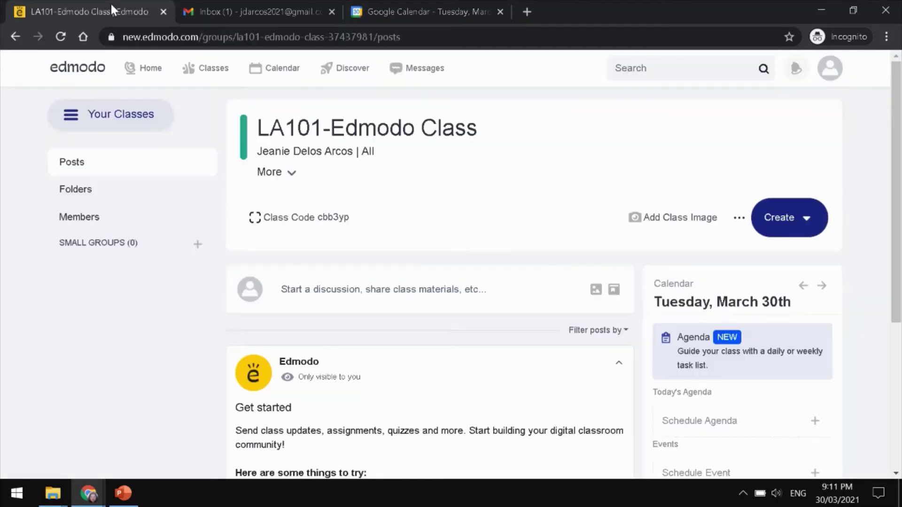
left_click(315, 288)
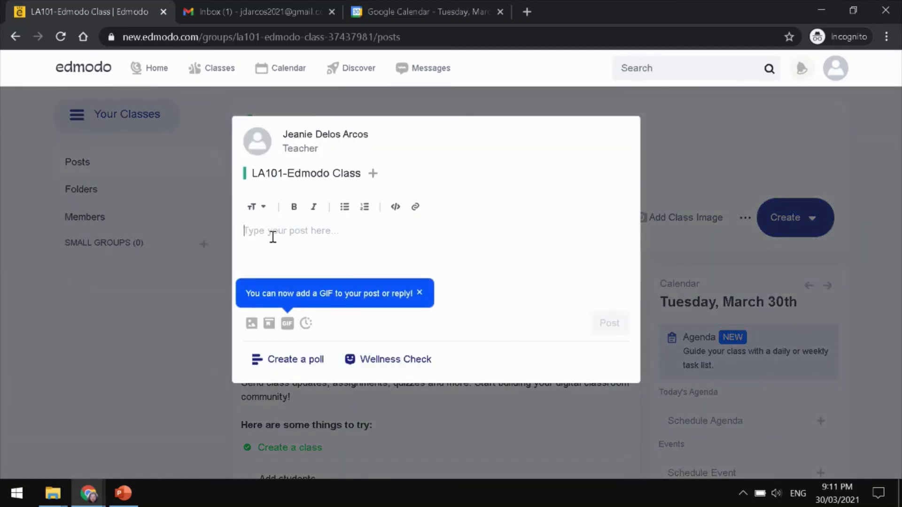
type("Th")
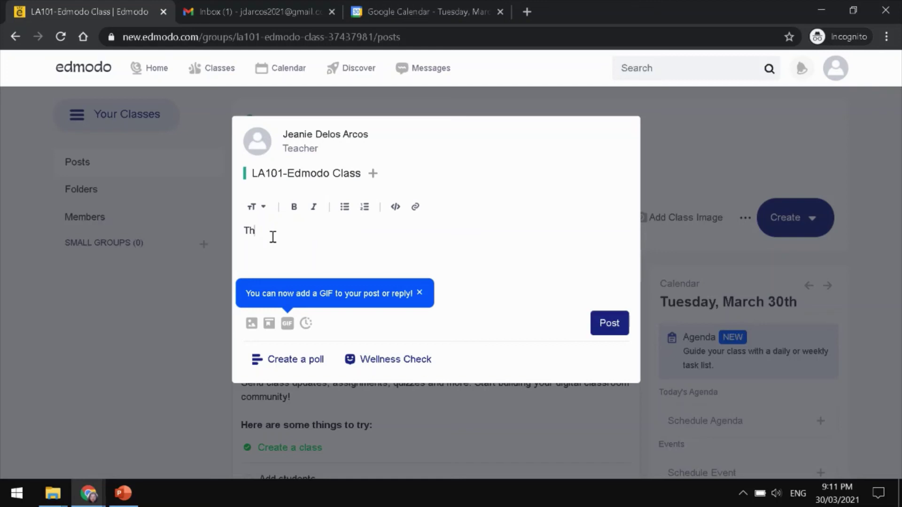
type("is is our synchro")
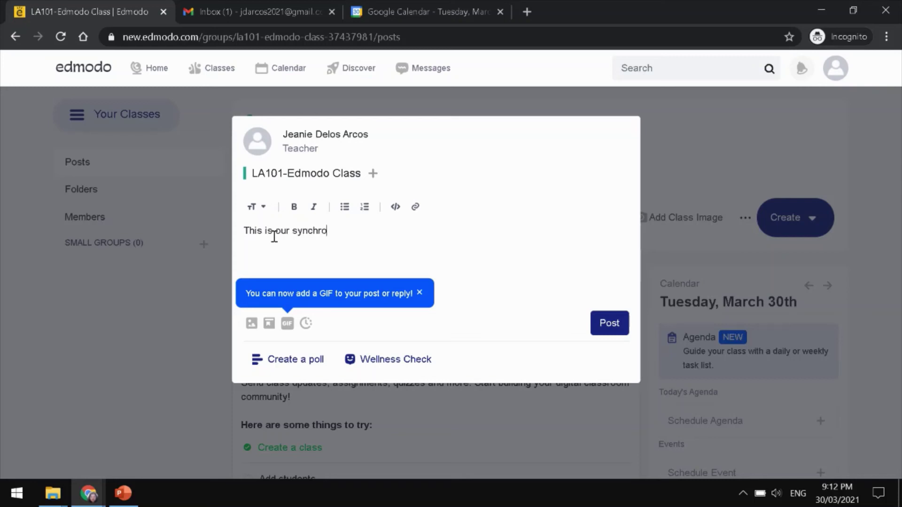
type("nous class code:")
key("Return")
key("ctrl+v")
key("Return")
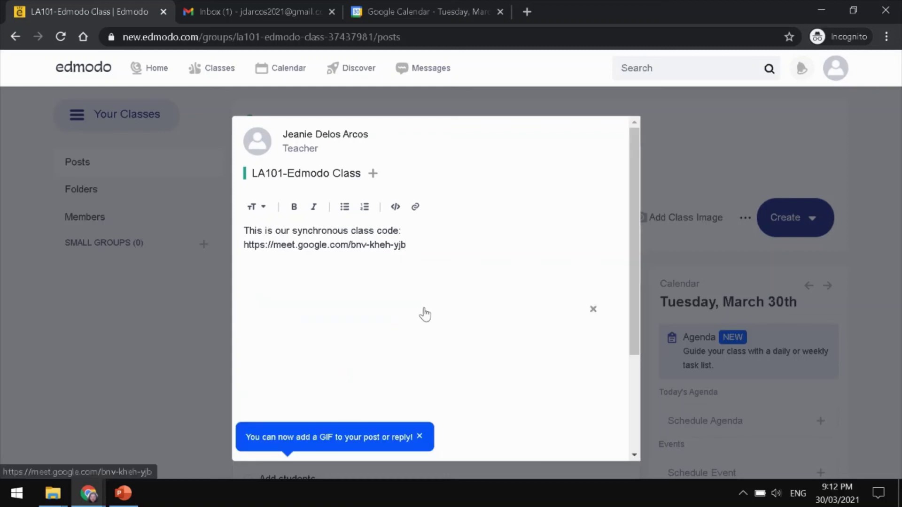
- Dismiss the GIF tip and publish the post to the class feed
scroll(501, 337, "down", 3)
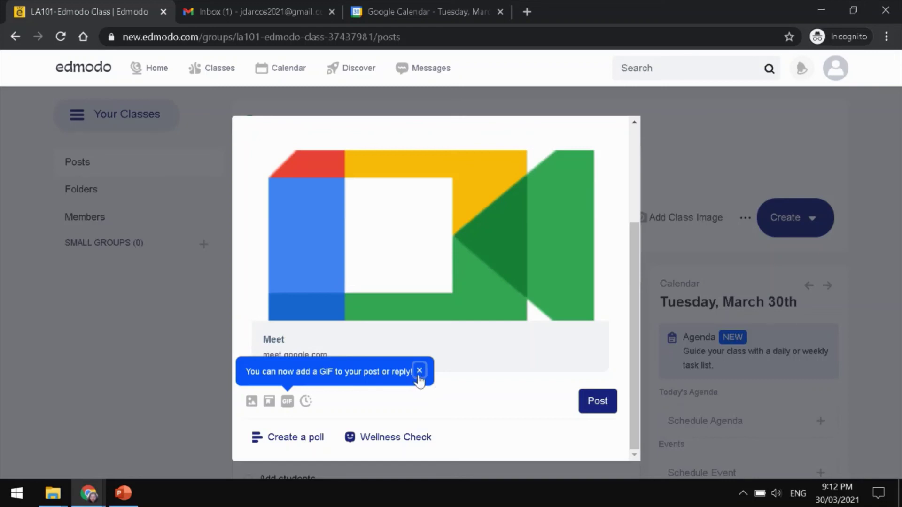
left_click(418, 375)
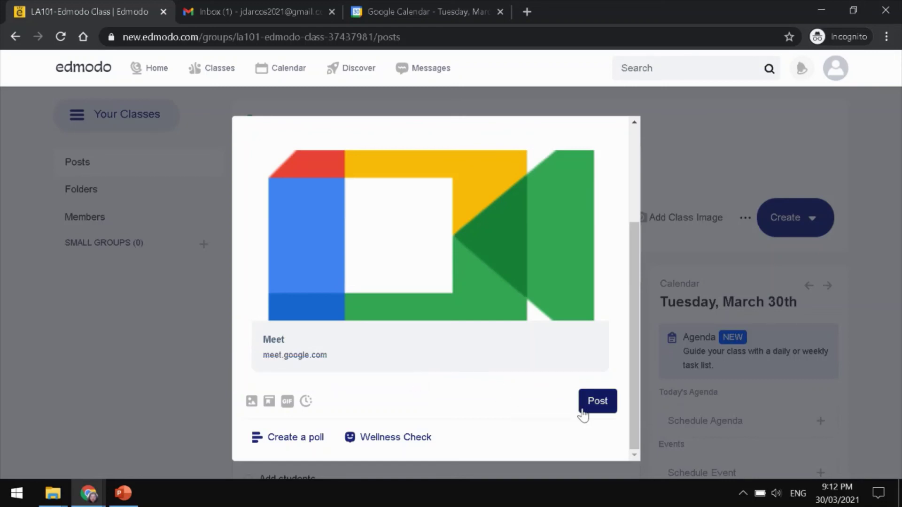
left_click(597, 402)
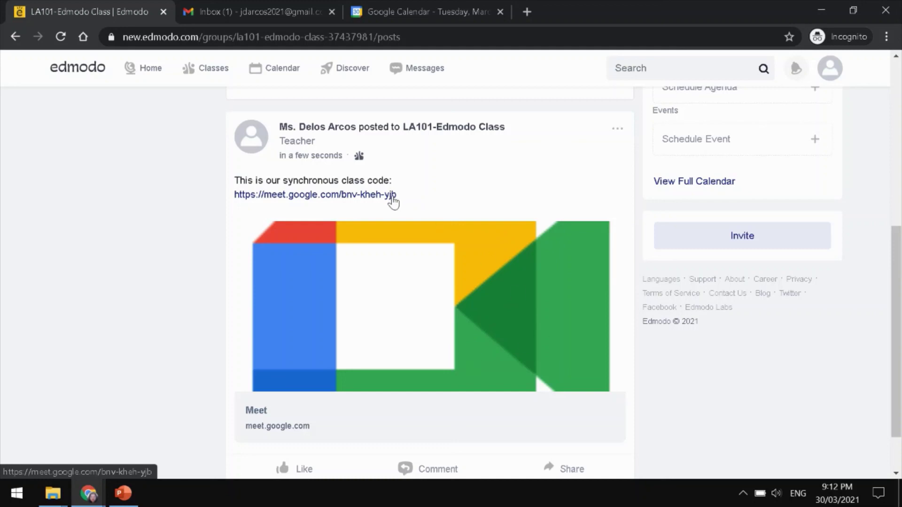
- Pin the synchronous class code post with the Meet link to the class feed
scroll(401, 378, "down", 1)
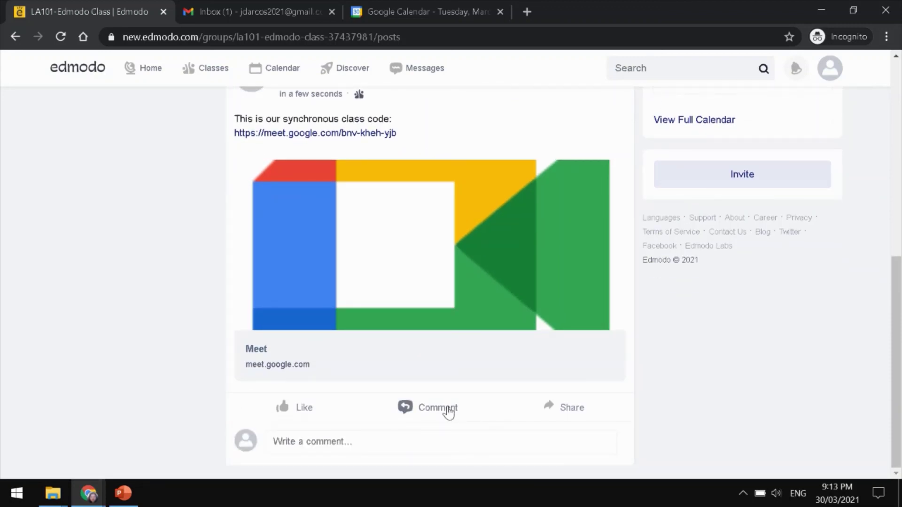
scroll(437, 296, "up", 3)
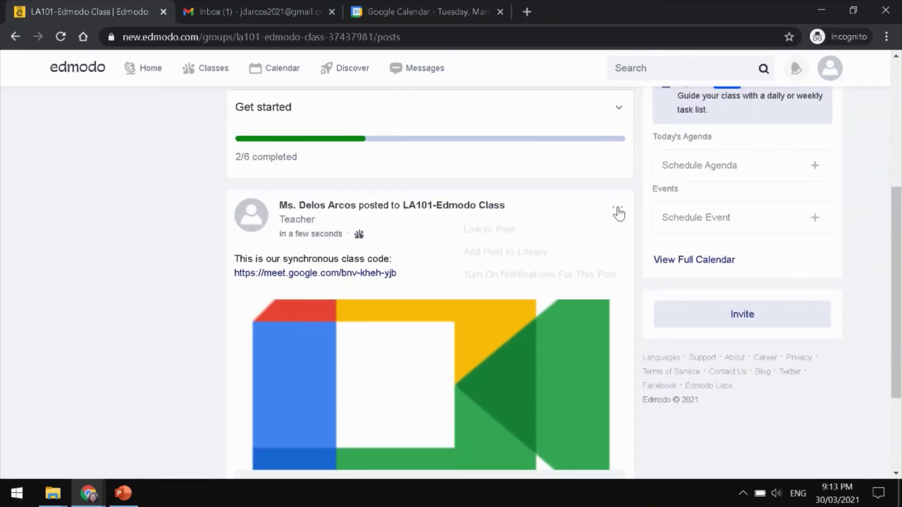
left_click(617, 210)
left_click(500, 304)
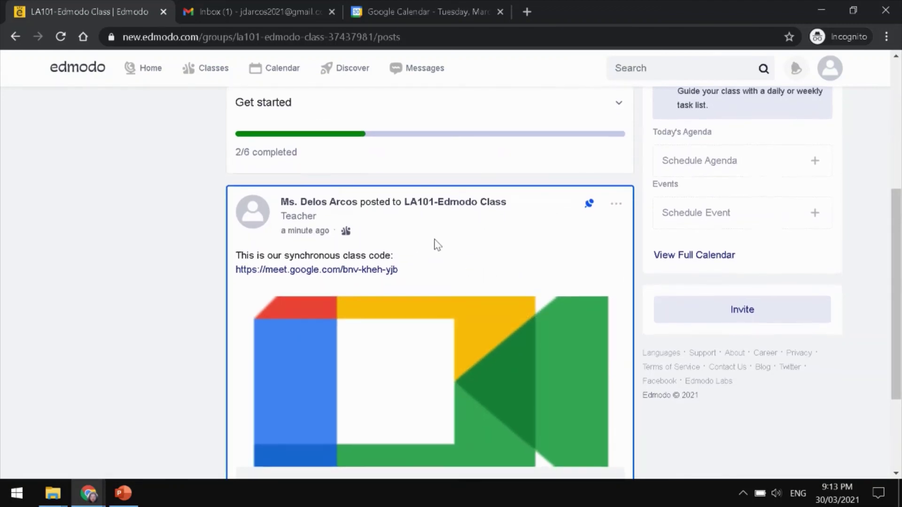
scroll(436, 245, "down", 3)
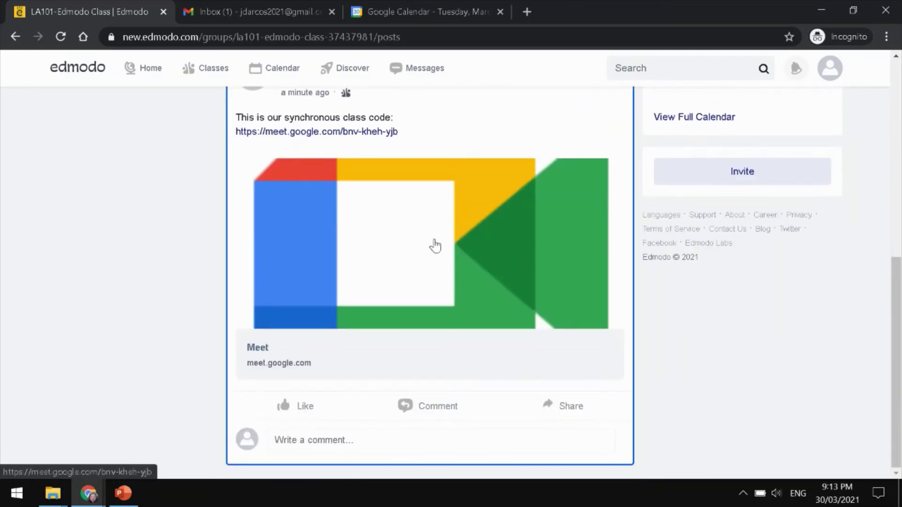
scroll(435, 244, "up", 8)
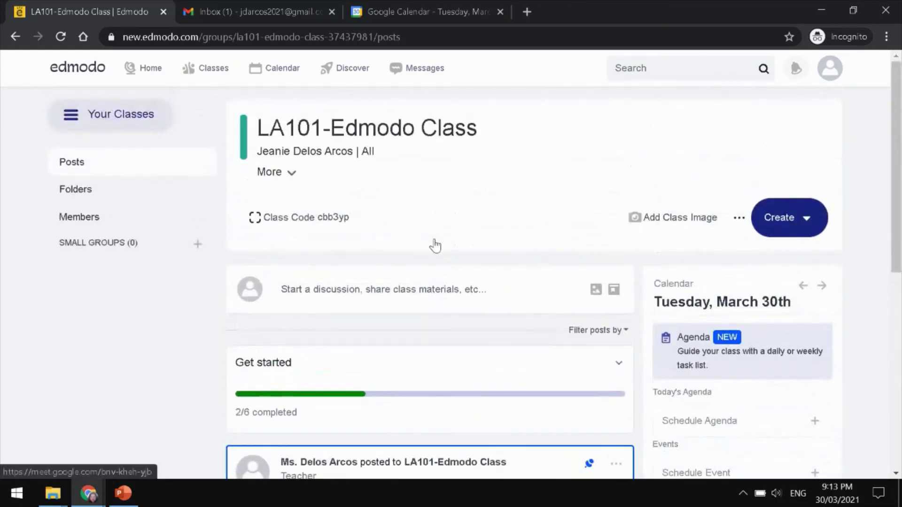
scroll(426, 179, "down", 7)
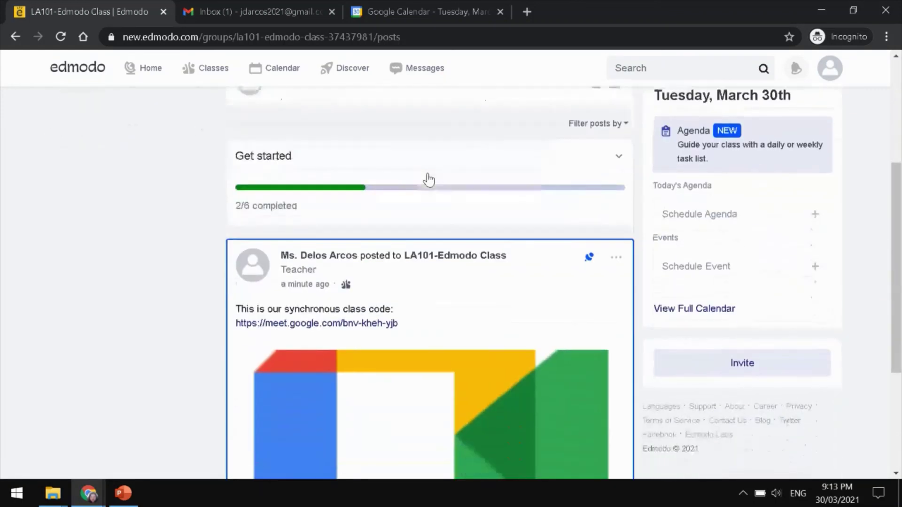
scroll(429, 180, "down", 1)
scroll(431, 178, "down", 1)
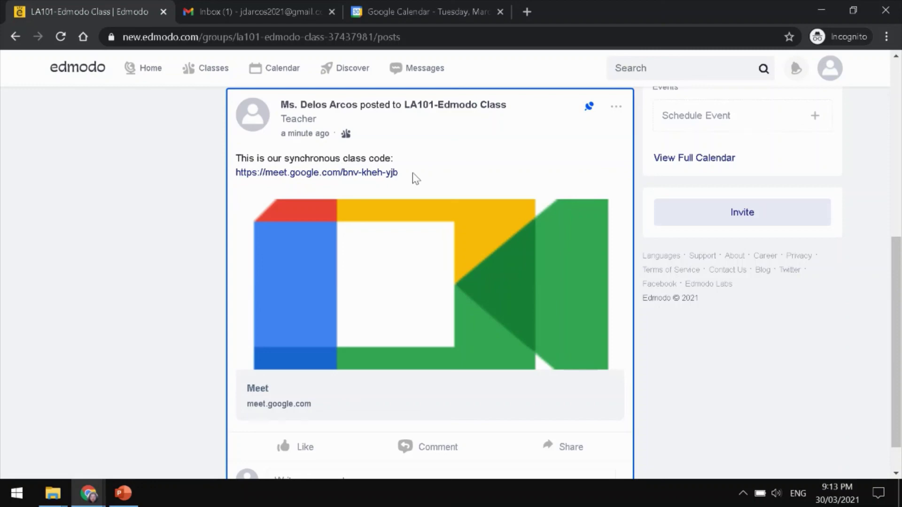